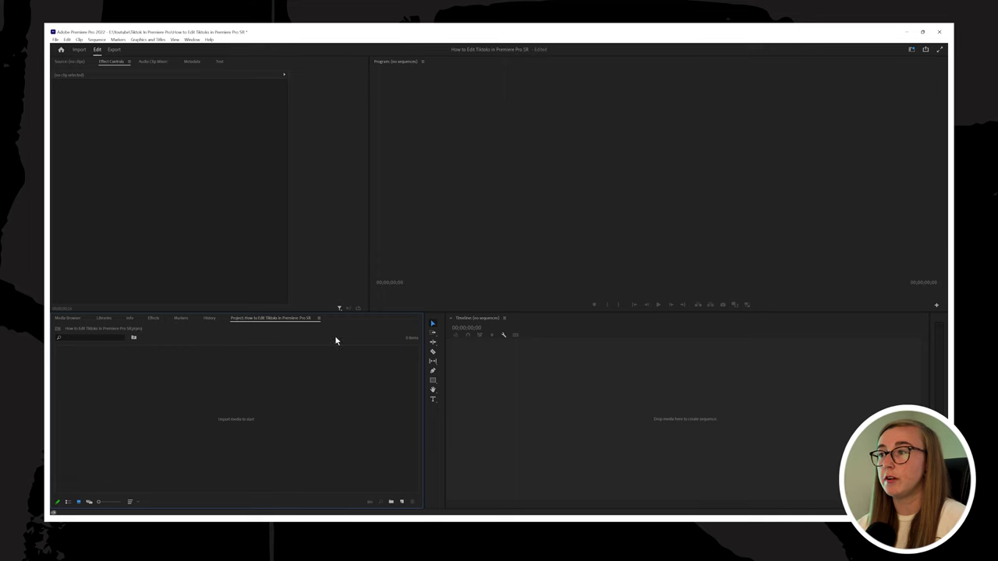
- Start a new sequence and keep the editing mode as Custom in its Settings tab
click(56, 39)
mouse_move(60, 49)
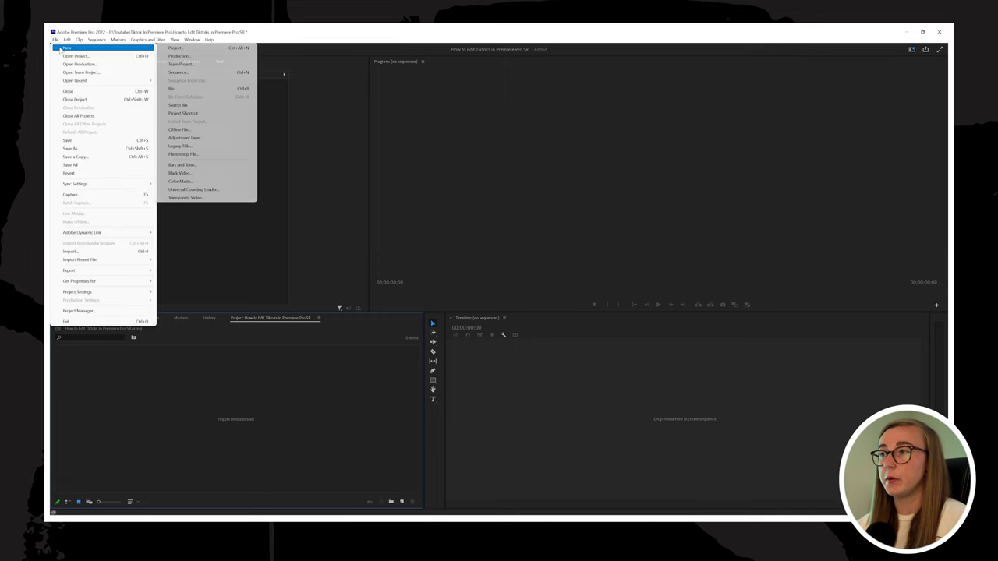
click(216, 72)
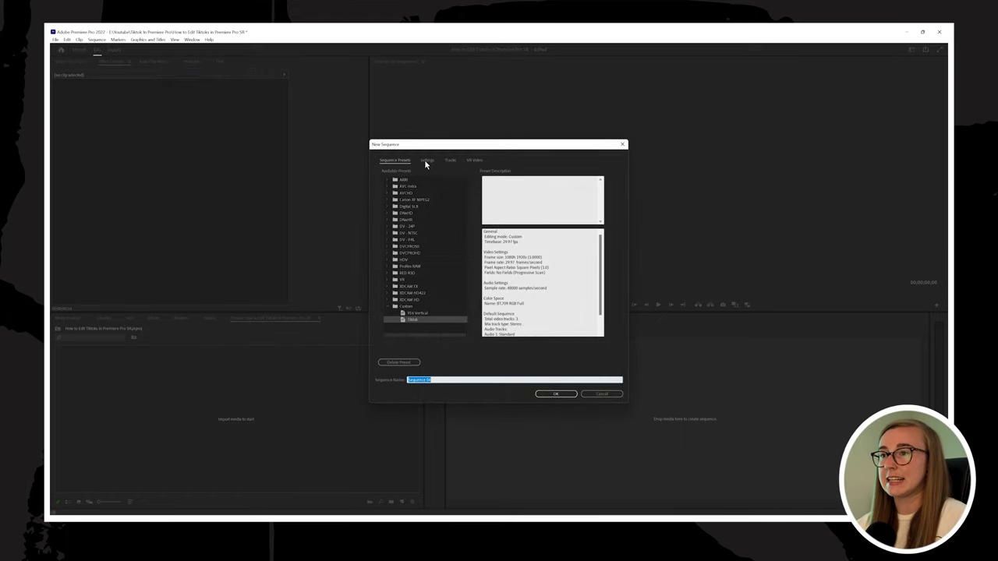
click(426, 161)
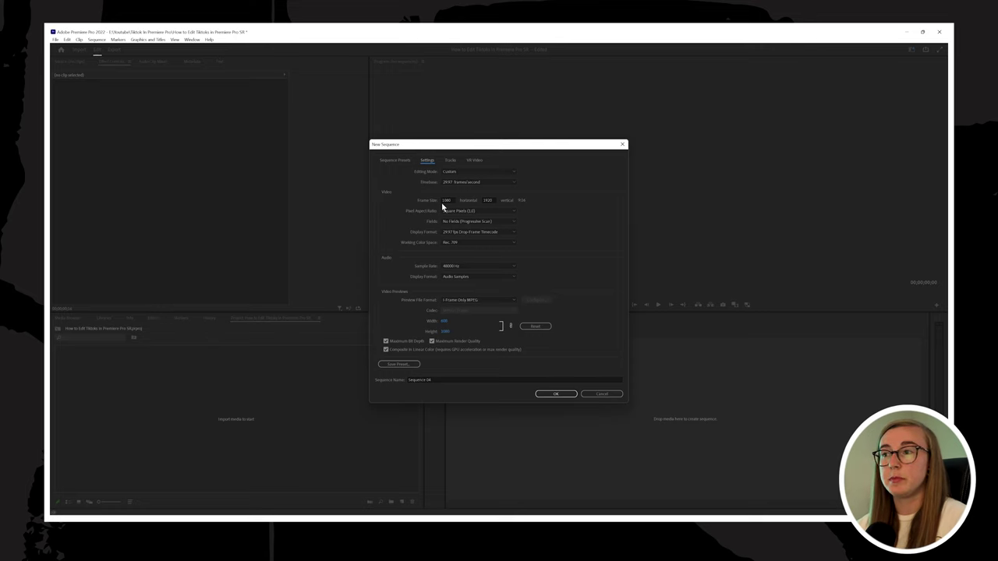
click(446, 173)
click(447, 183)
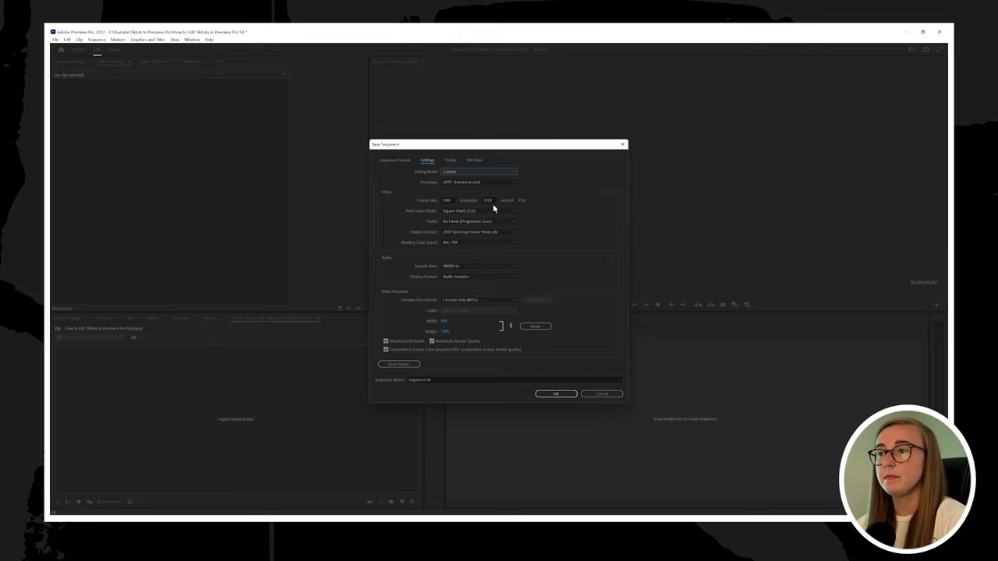
- Save the 1080x1920 settings as preset 'T' and create vertical Sequence 04
click(400, 365)
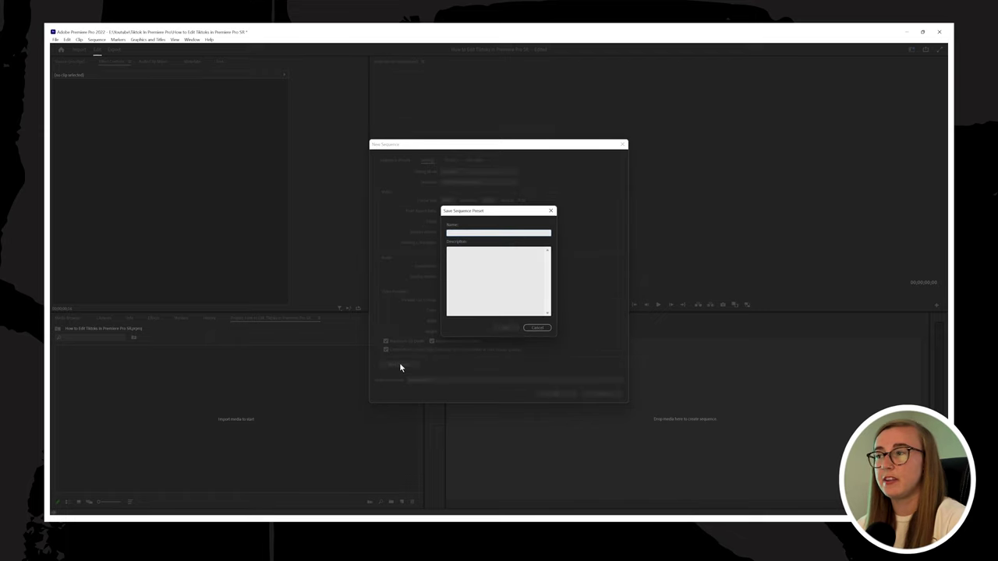
text(Tiktok)
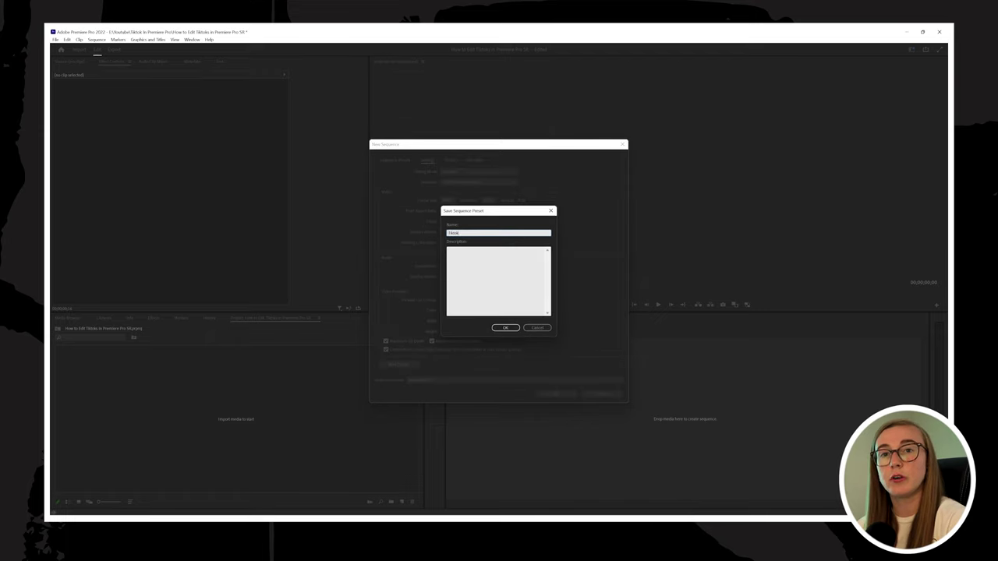
click(507, 327)
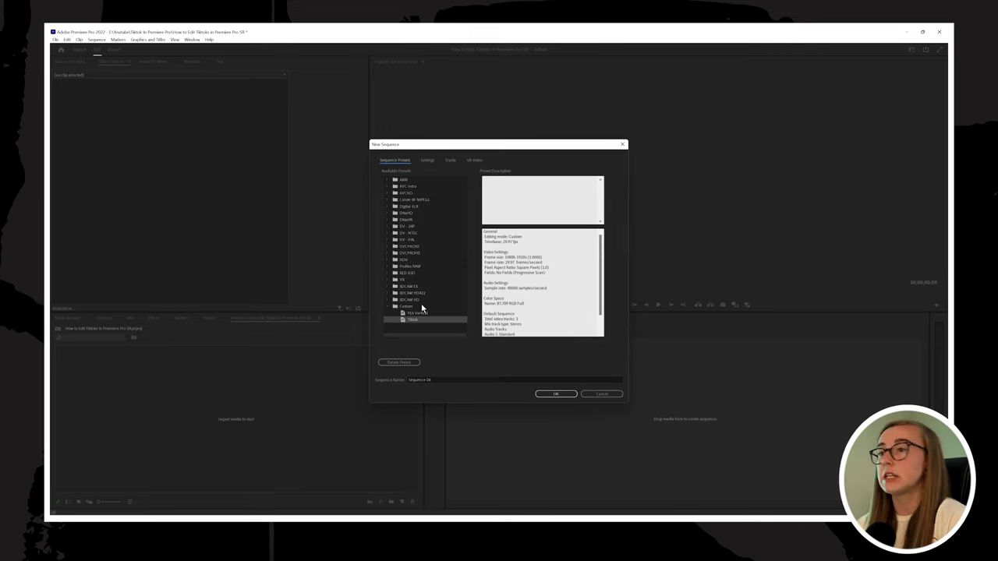
click(550, 394)
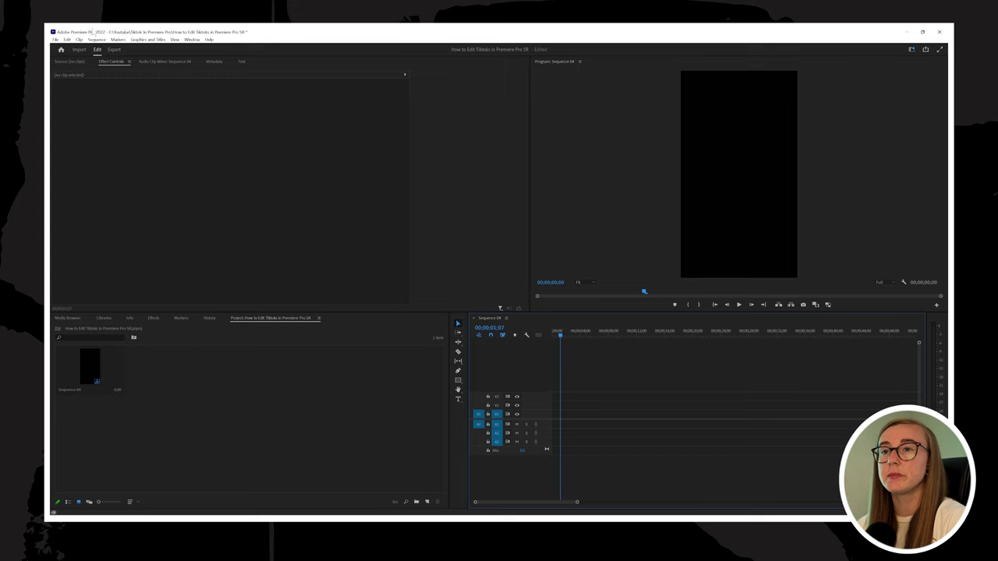
- Import the C0019 clip into the project
click(56, 39)
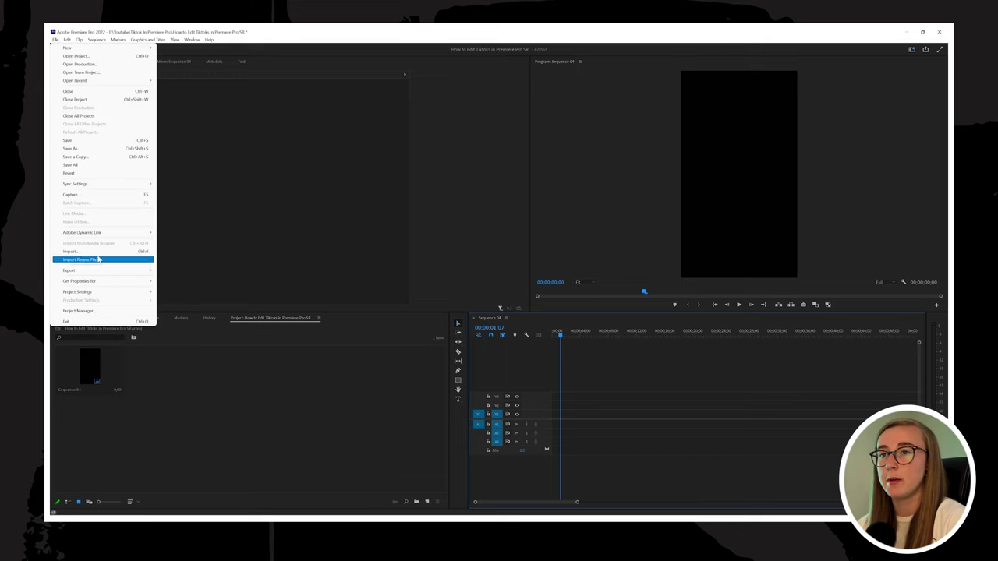
click(99, 252)
click(144, 137)
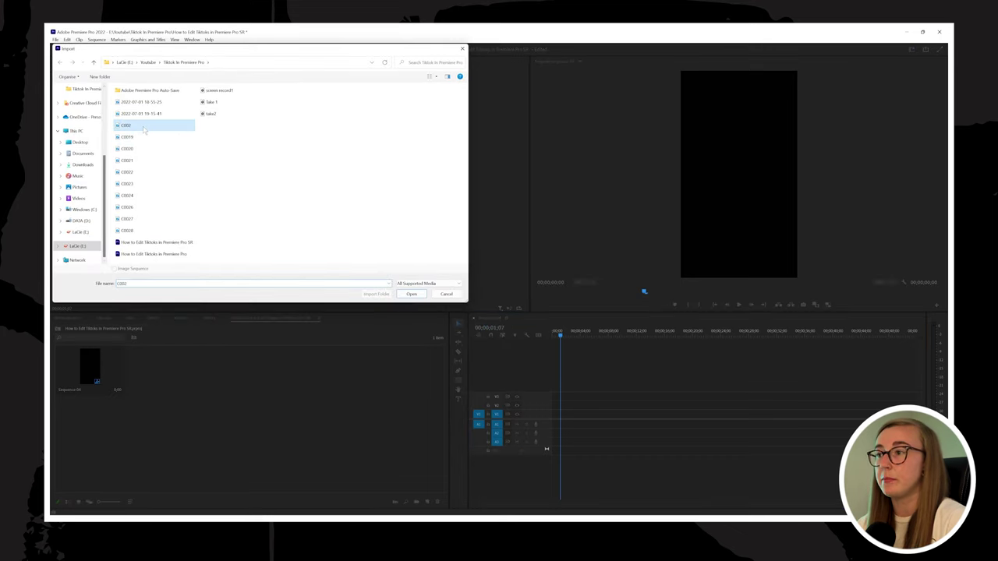
click(407, 296)
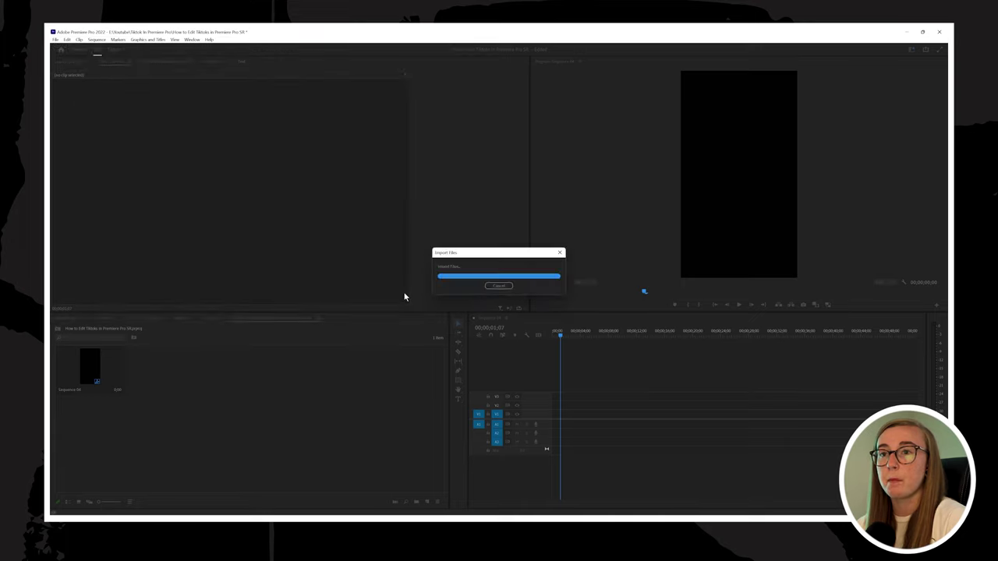
- Place C0019 on the timeline, set the playhead to 00;00;02;03, and select the clip
drag(160, 370, 535, 421)
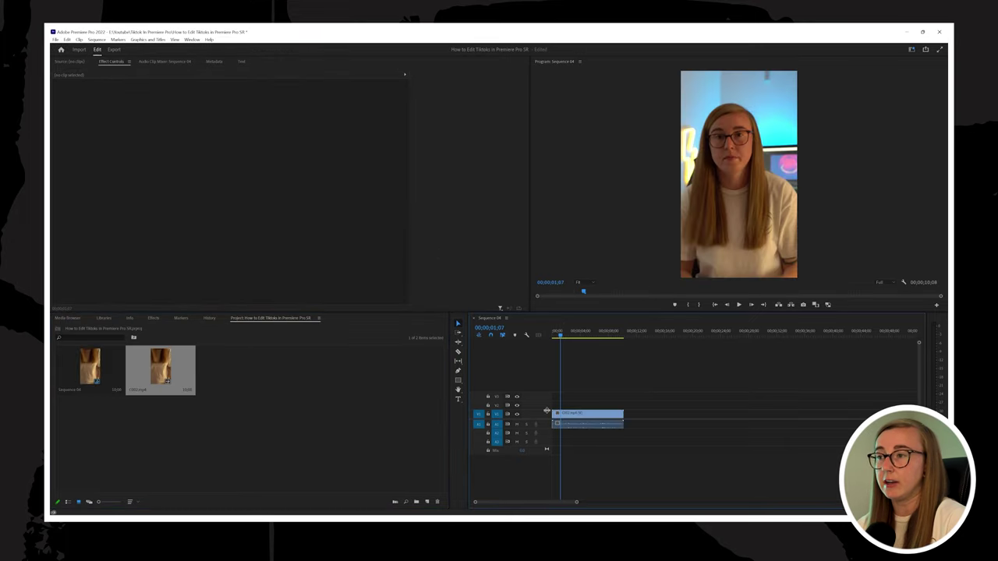
click(567, 335)
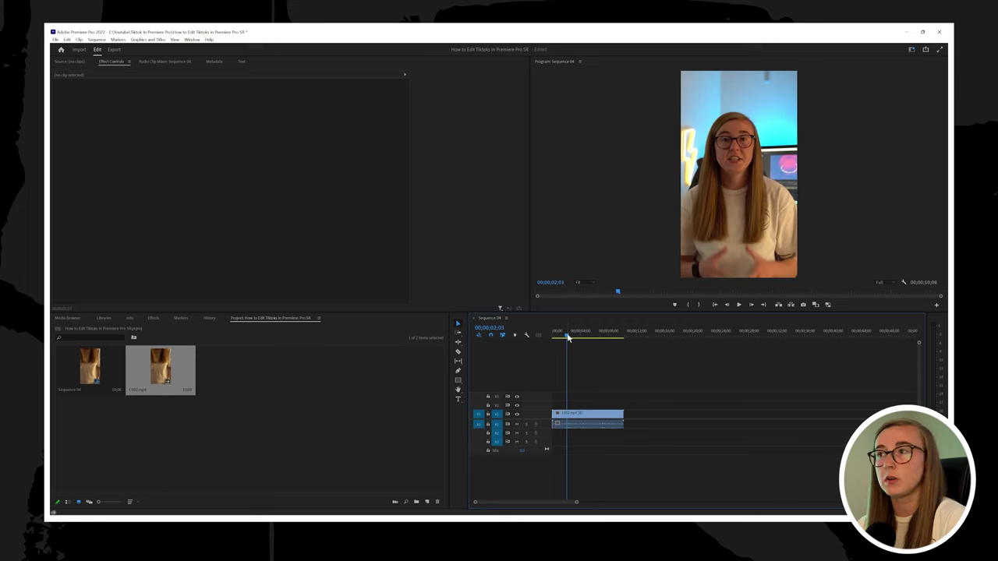
click(578, 416)
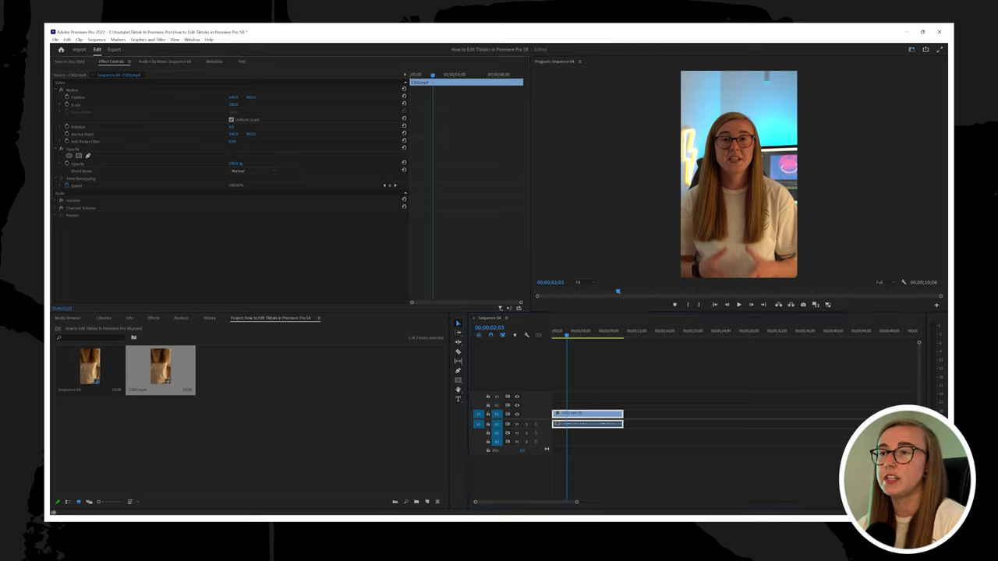
- Shrink the clip's scale slightly and nudge its position left, then deselect it
drag(232, 104, 234, 103)
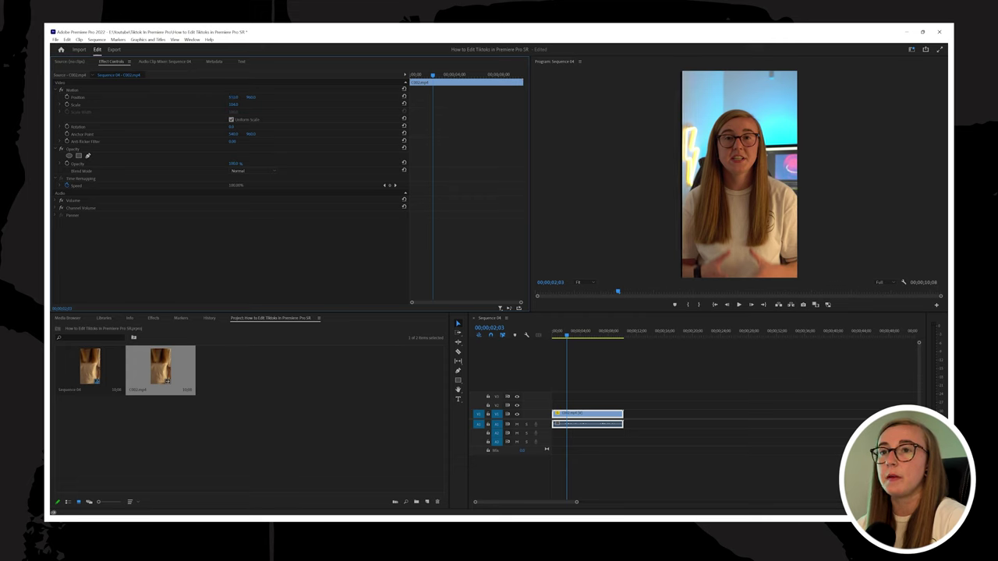
drag(233, 97, 231, 97)
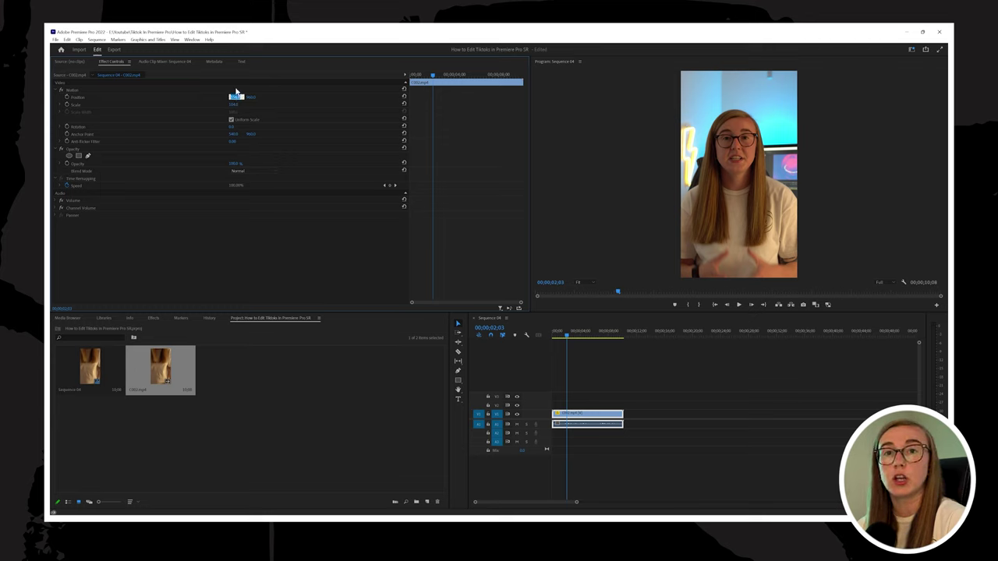
click(235, 90)
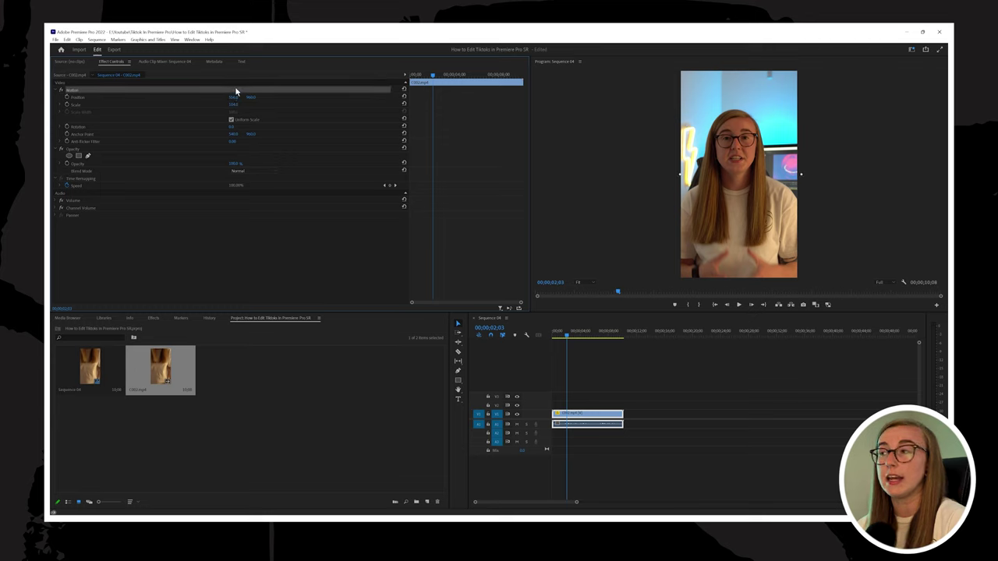
click(621, 385)
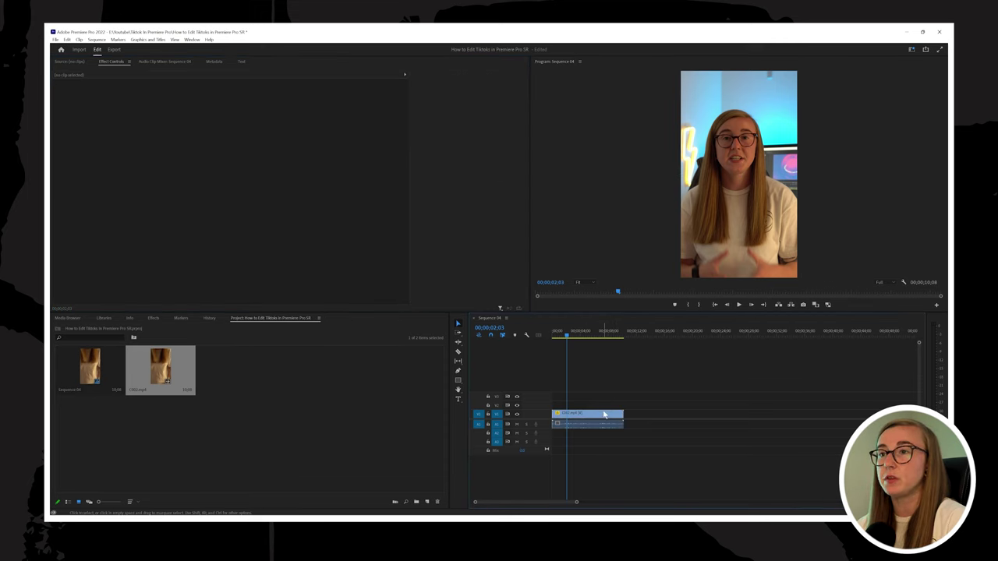
- Razor the clip, delete the right-hand tail, and move the remaining piece to the sequence start
click(458, 352)
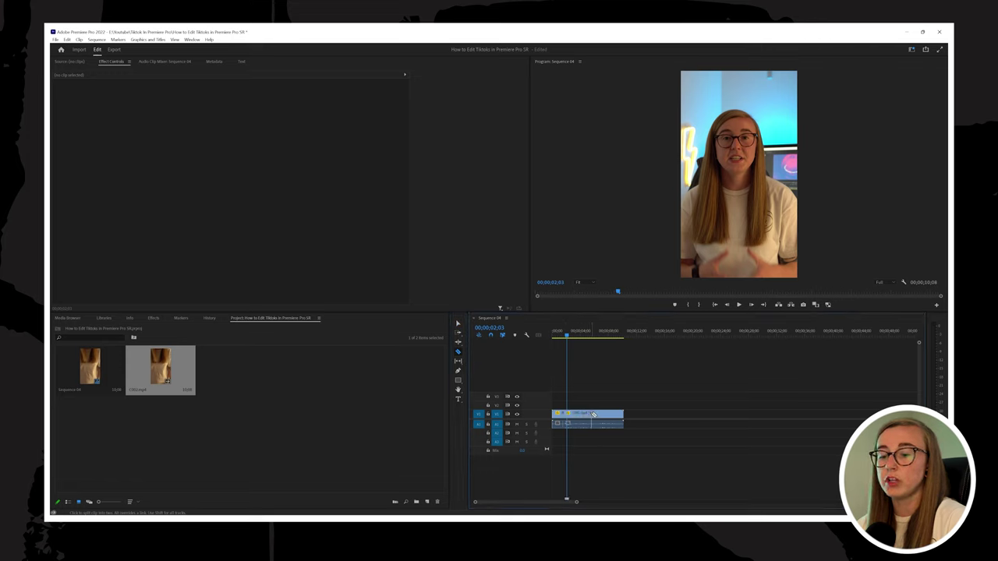
click(595, 414)
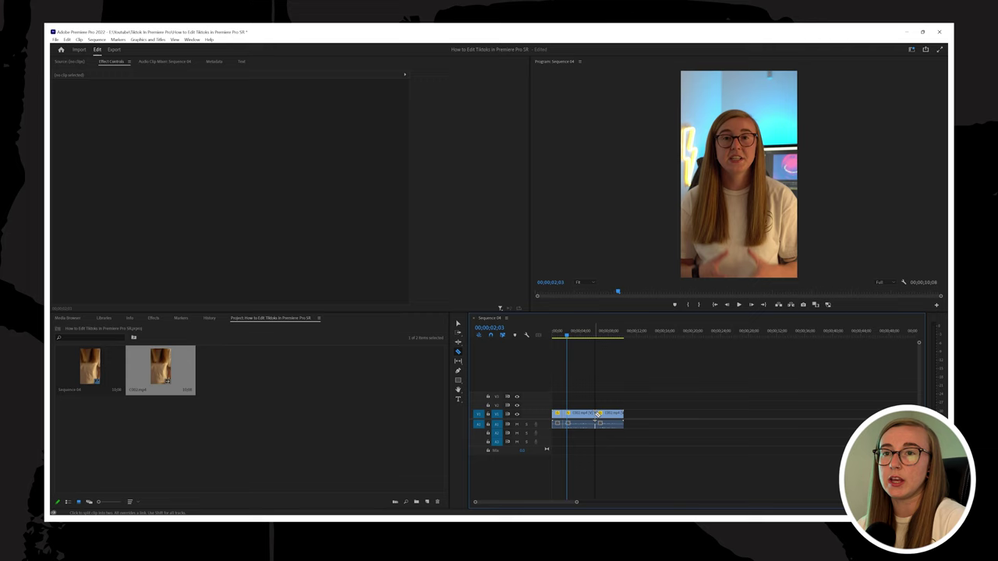
key(v)
click(605, 418)
key(Delete)
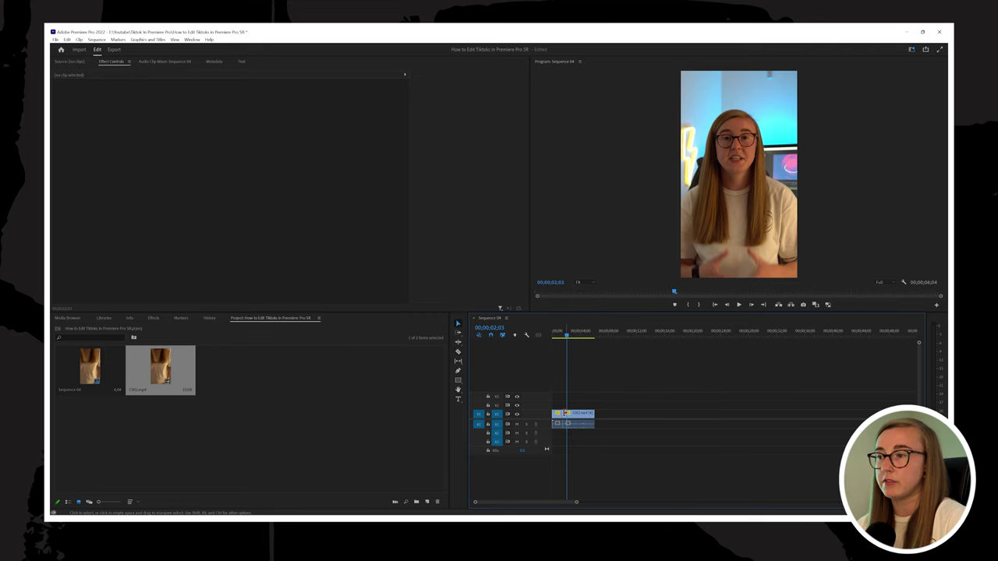
drag(574, 415, 563, 418)
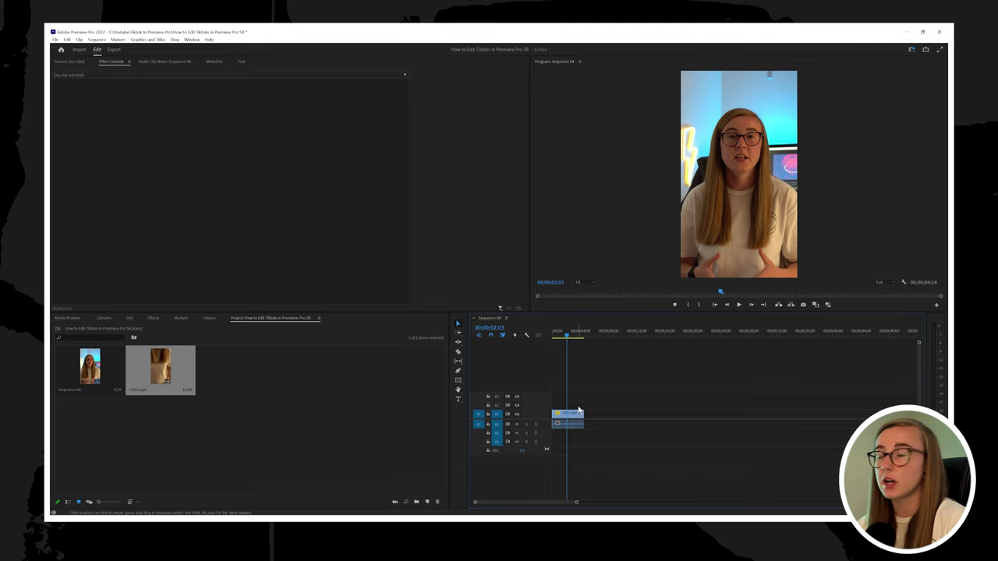
click(575, 417)
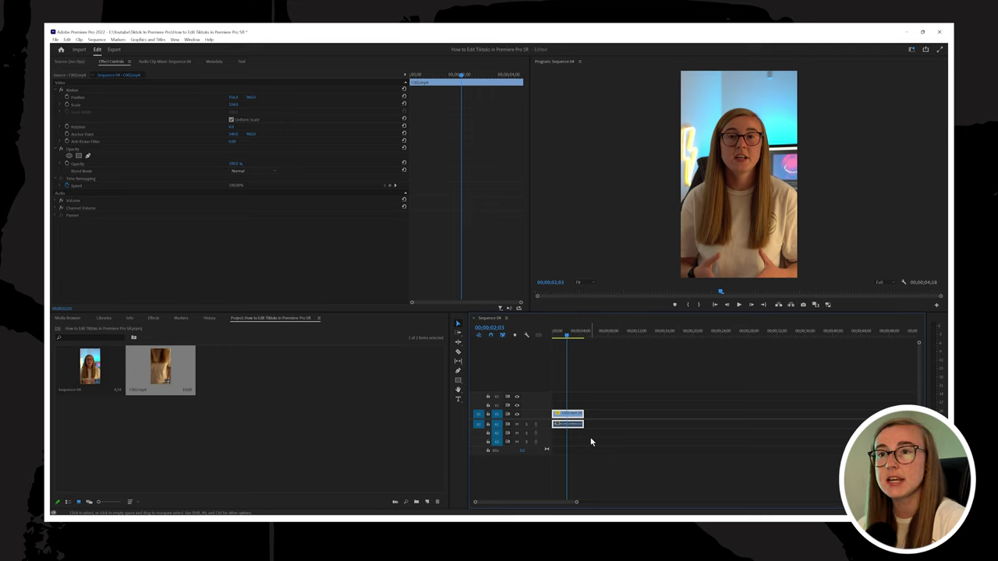
- In Lumetri Color's Basic Correction, drag Temperature higher to warm the clip
click(192, 39)
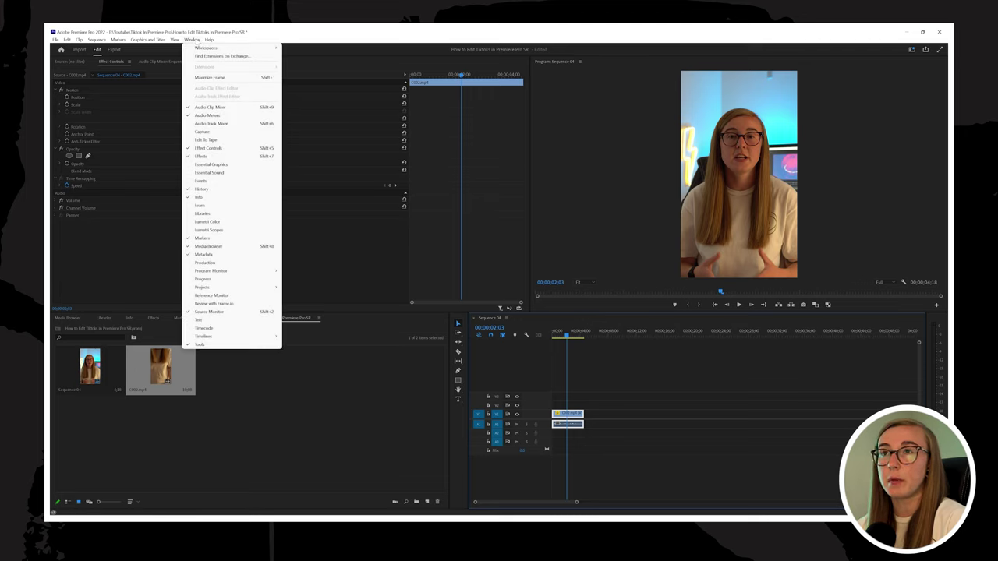
click(209, 222)
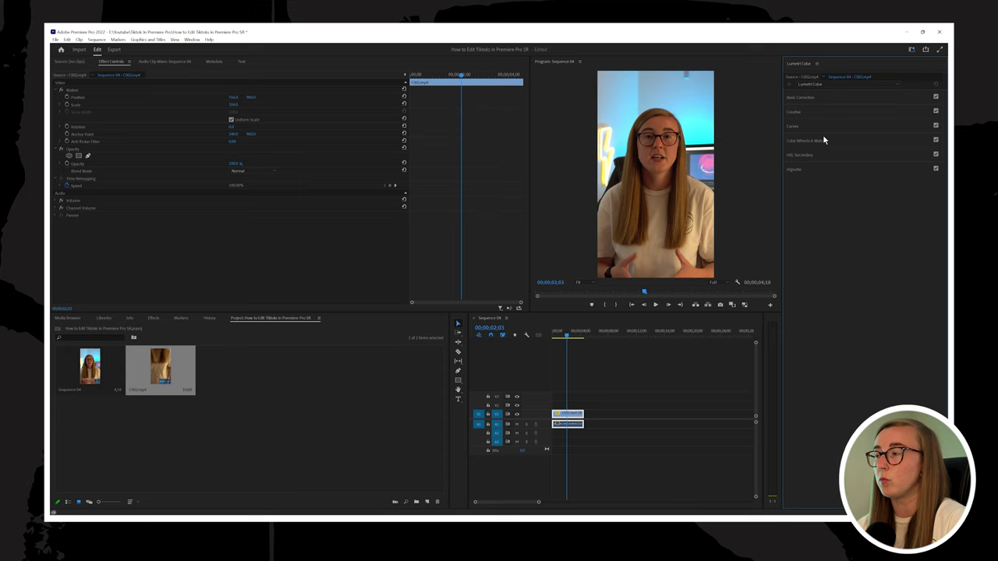
click(818, 97)
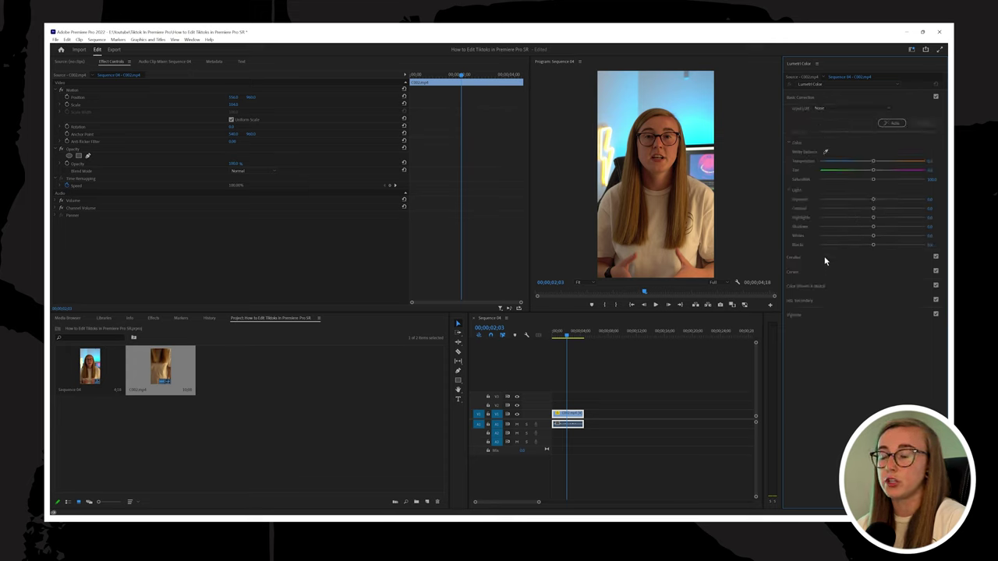
click(825, 259)
click(818, 98)
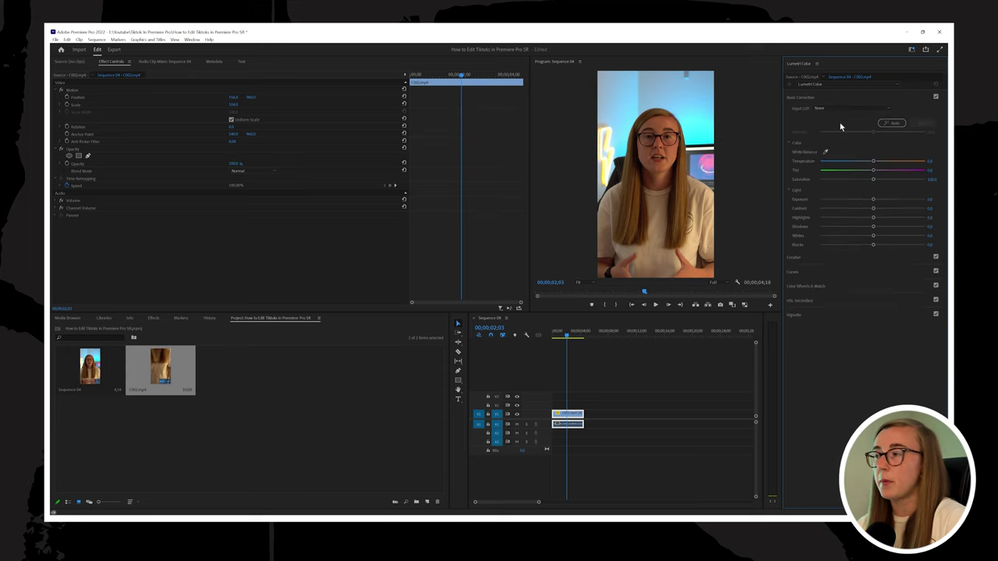
drag(873, 162, 870, 210)
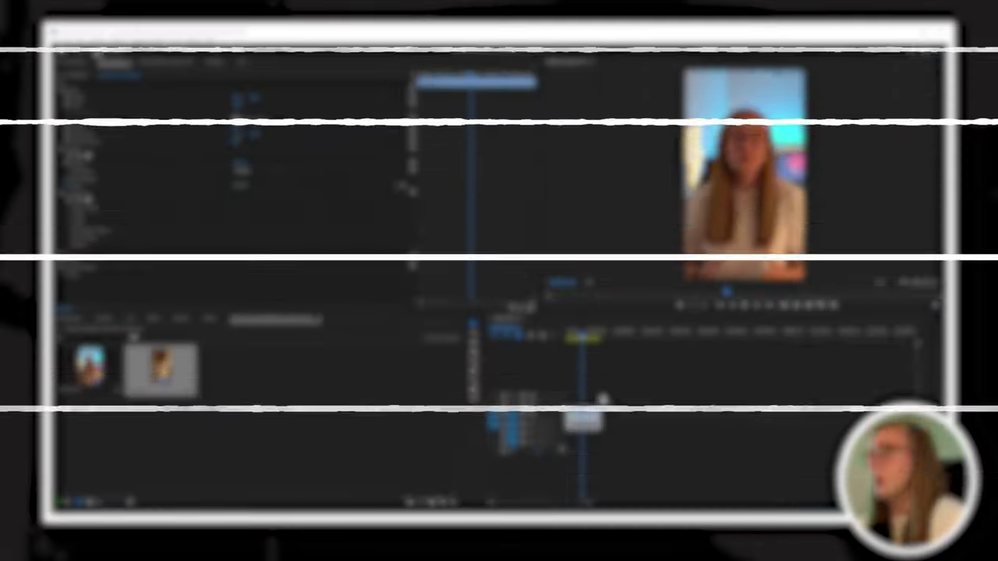
- Set the clip's Audio Gain to +15 dB, then move the playhead back to preview
right_click(589, 419)
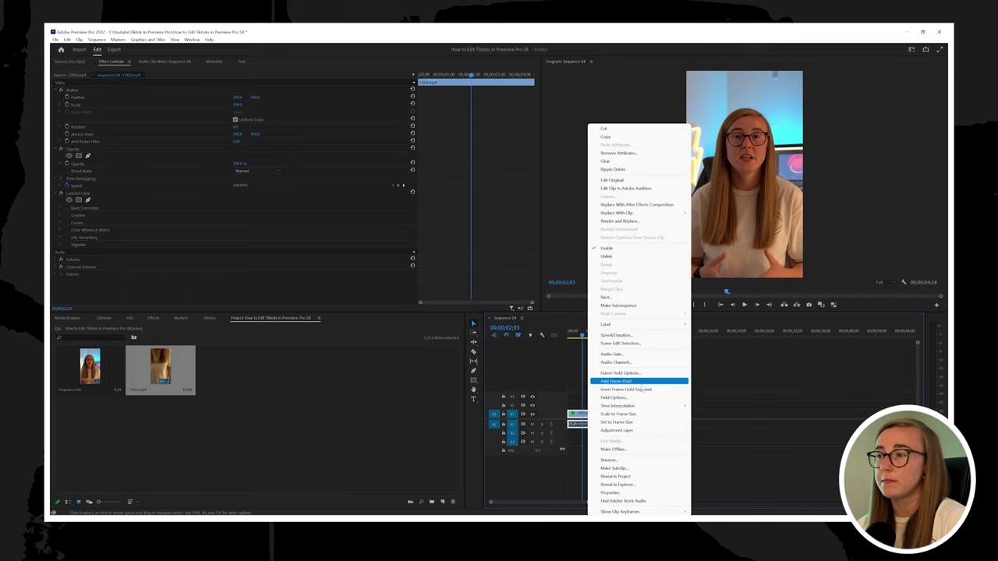
click(634, 354)
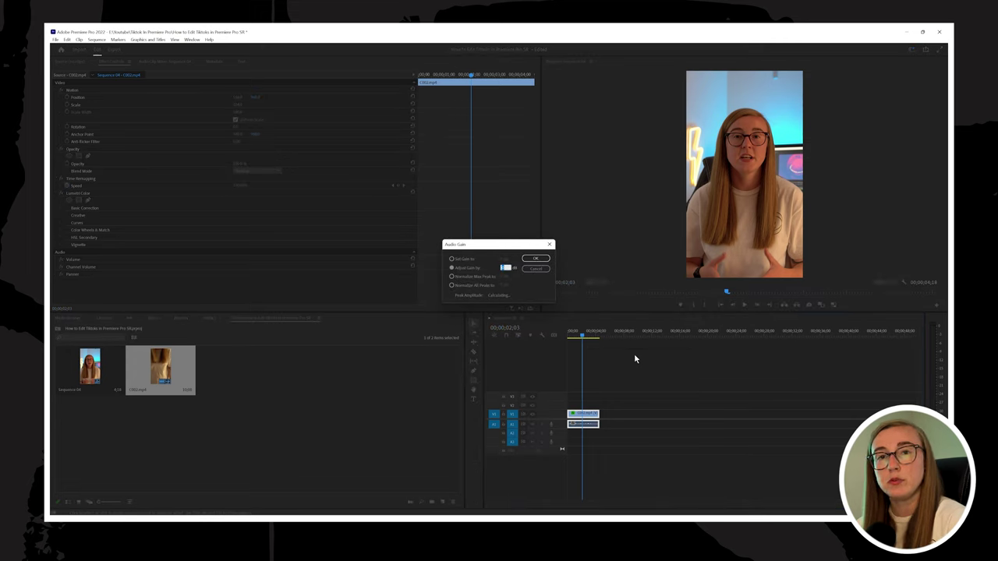
text(15)
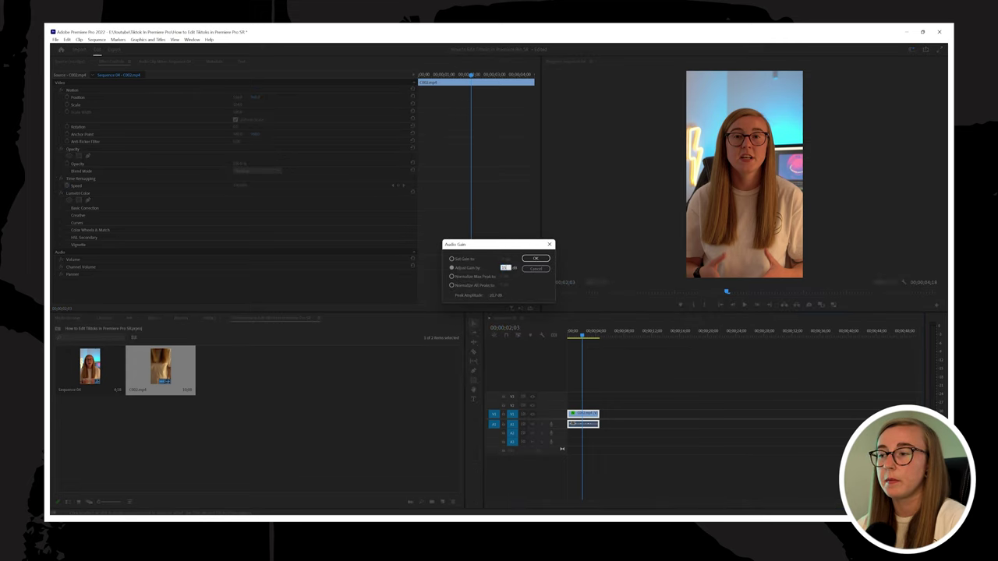
click(536, 258)
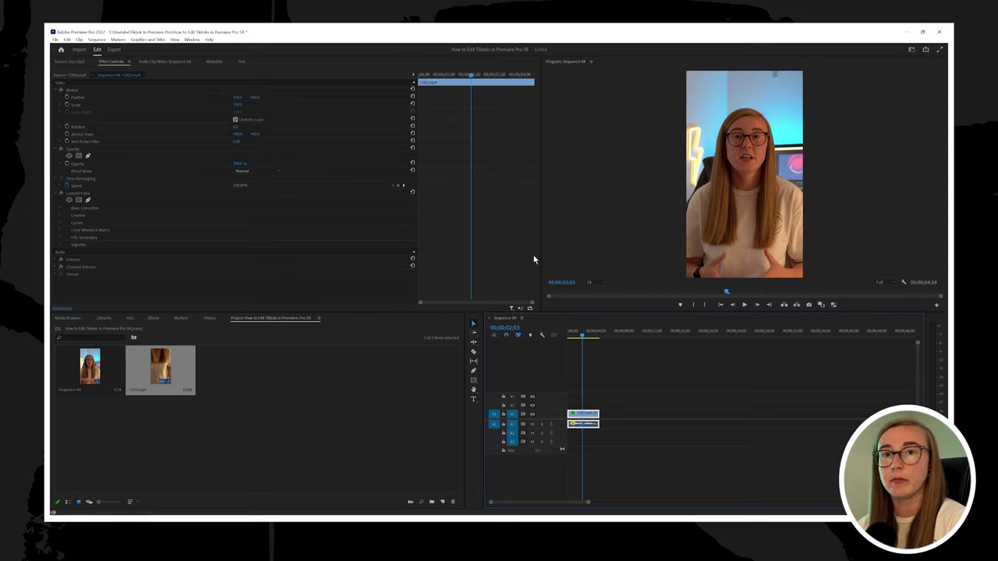
mouse_move(576, 335)
mouse_down()
mouse_move(591, 339)
mouse_move(573, 344)
mouse_move(595, 340)
mouse_move(575, 344)
mouse_up()
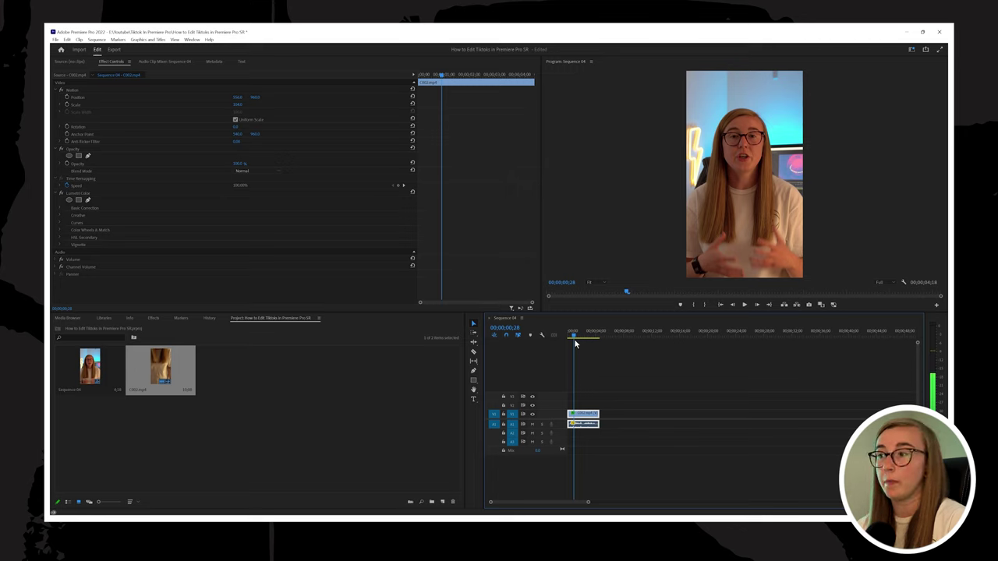